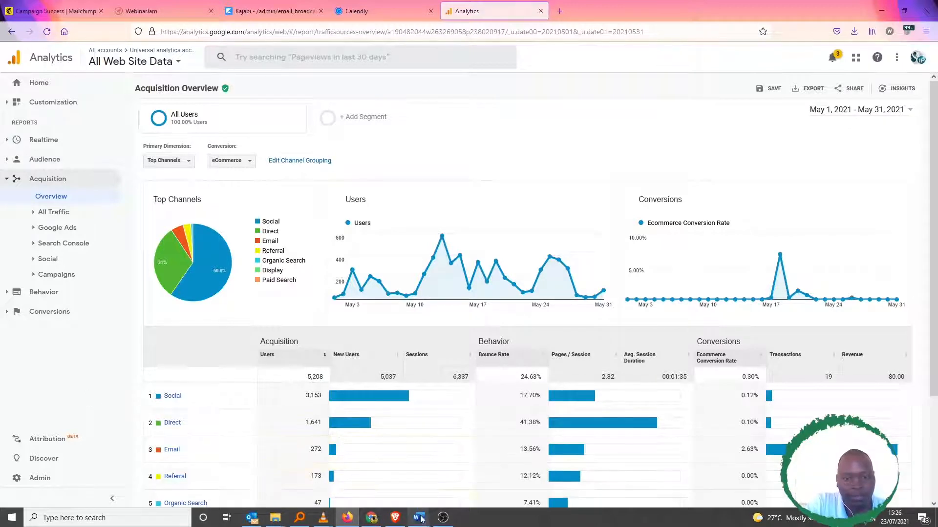
Switch to Chrome and examine the base address of the webinar registration page, up to the question mark in its URL.
click(371, 518)
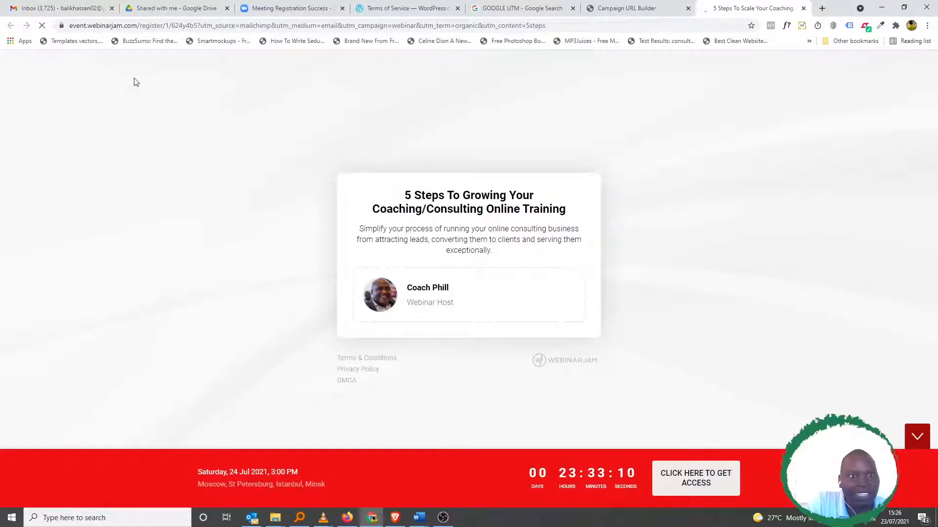
click(201, 25)
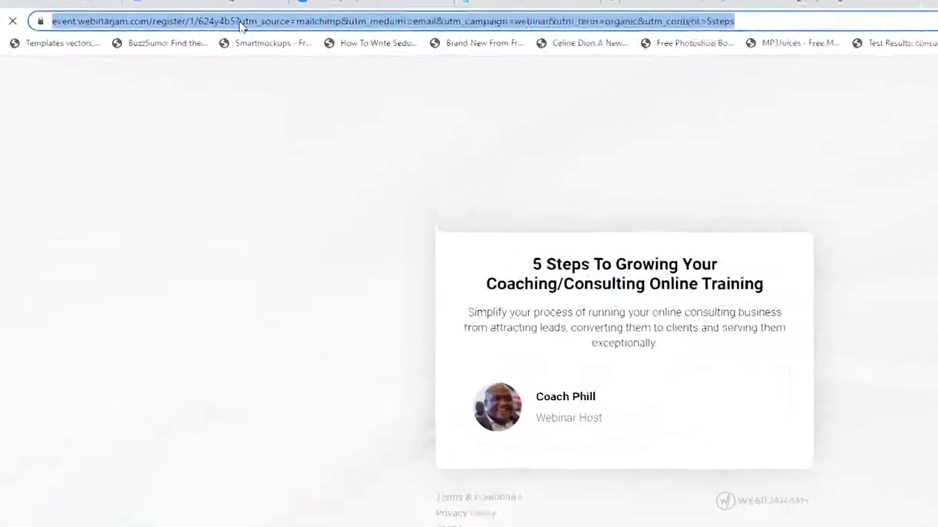
click(200, 25)
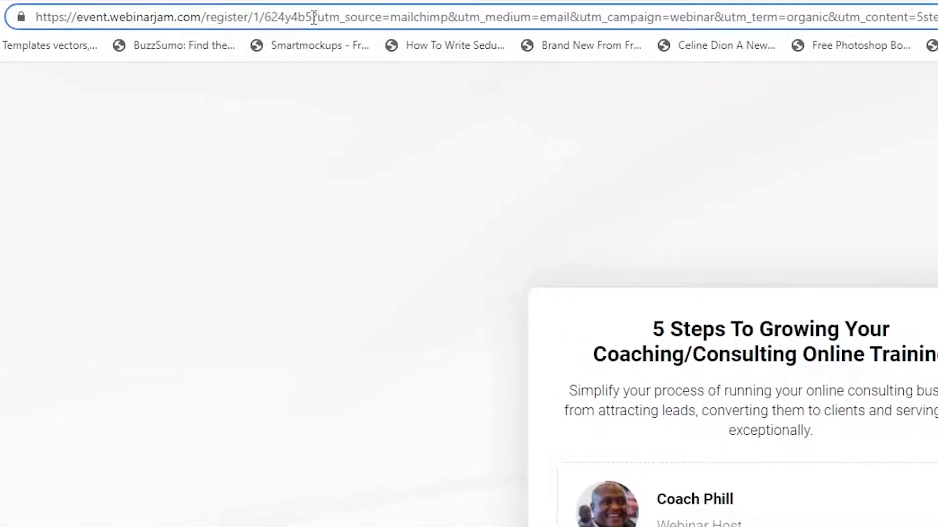
drag(314, 17, 24, 20)
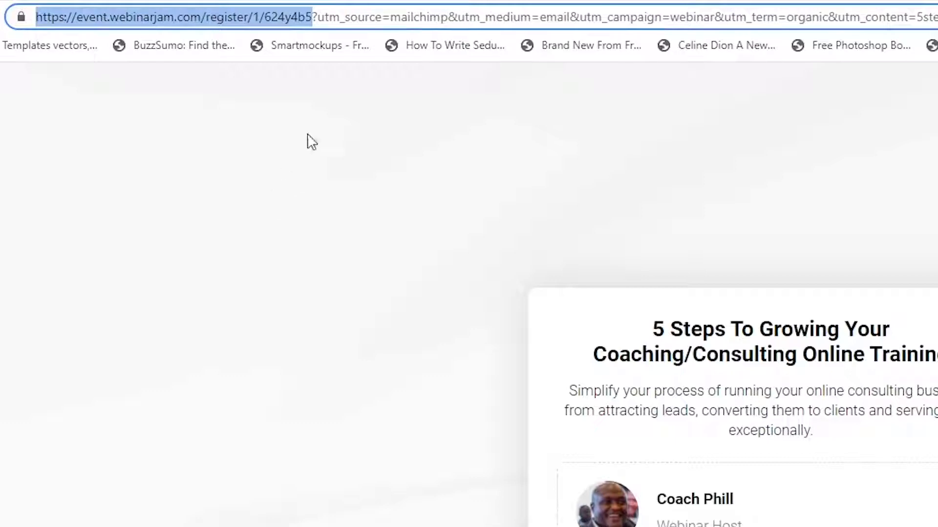
click(315, 18)
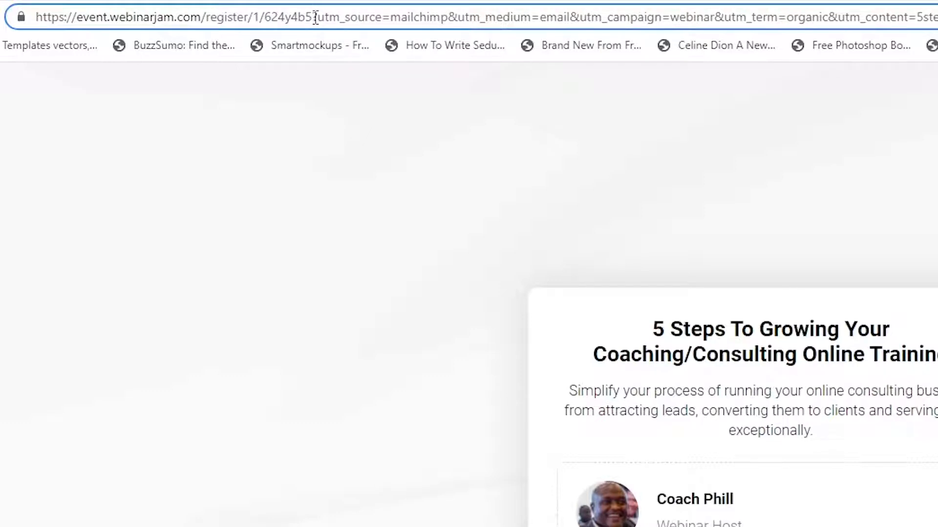
Examine the UTM source, medium, campaign, term and content parameters in the registration page's URL.
drag(315, 18, 446, 20)
click(418, 17)
click(392, 17)
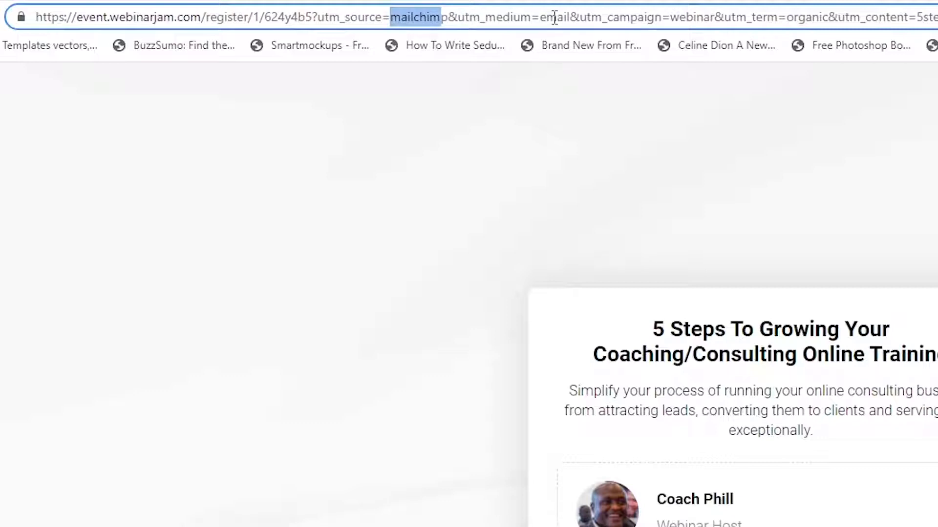
click(651, 19)
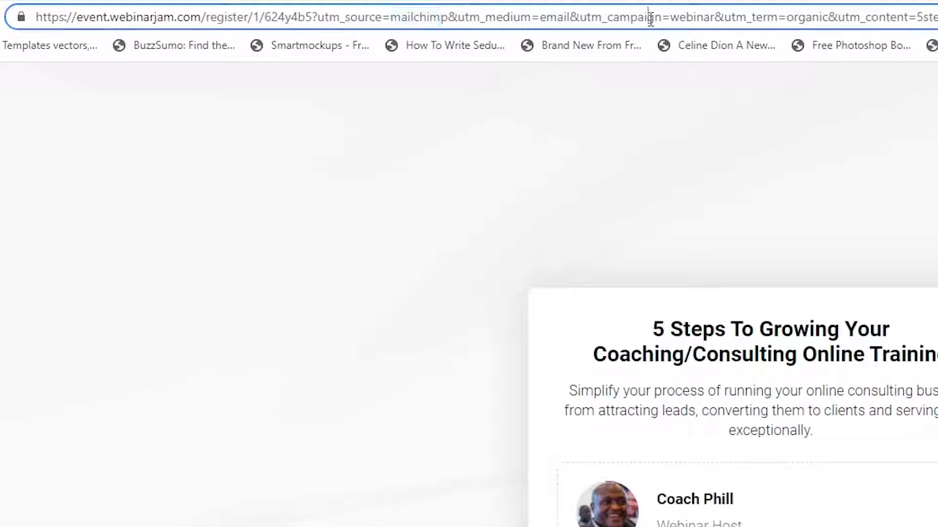
double_click(681, 20)
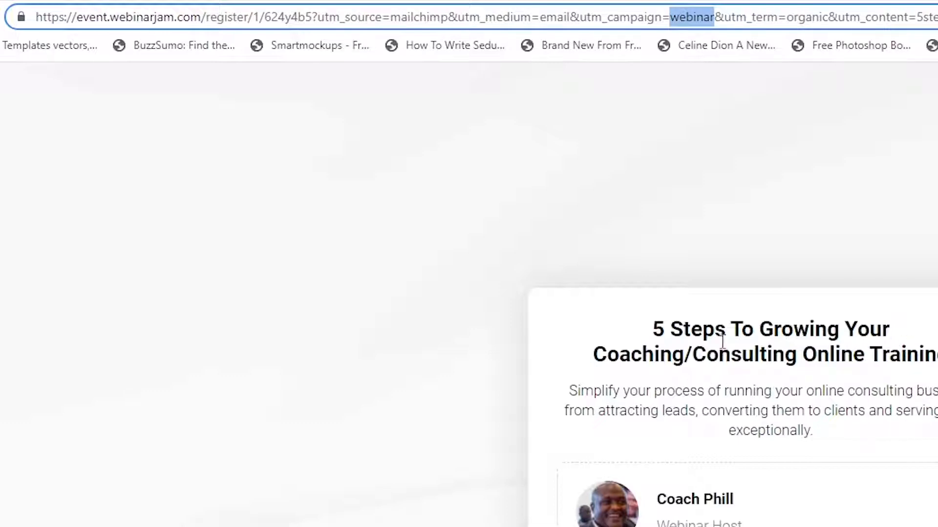
click(752, 18)
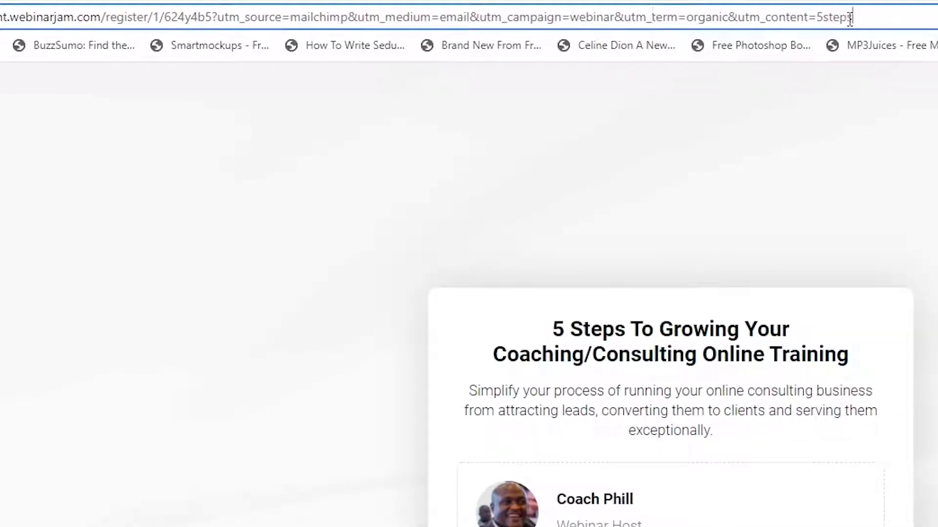
drag(851, 18, 807, 18)
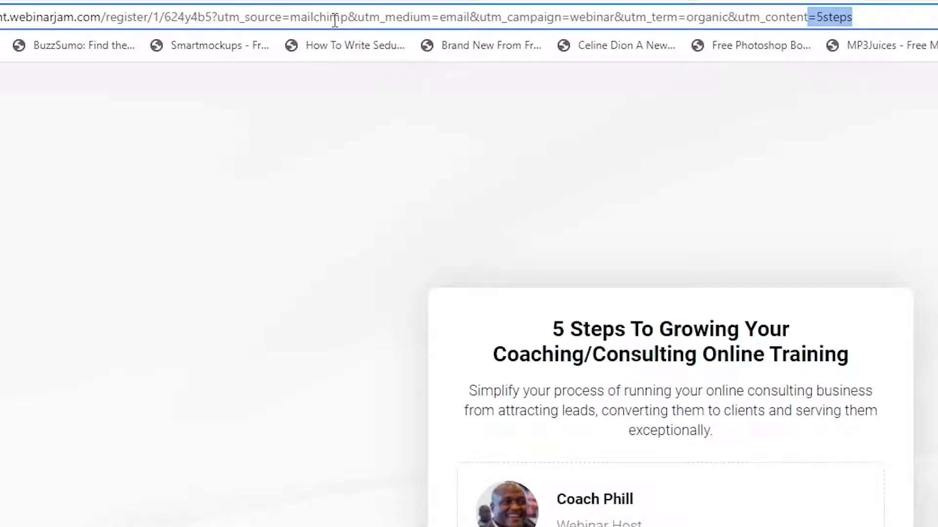
drag(243, 18, 431, 18)
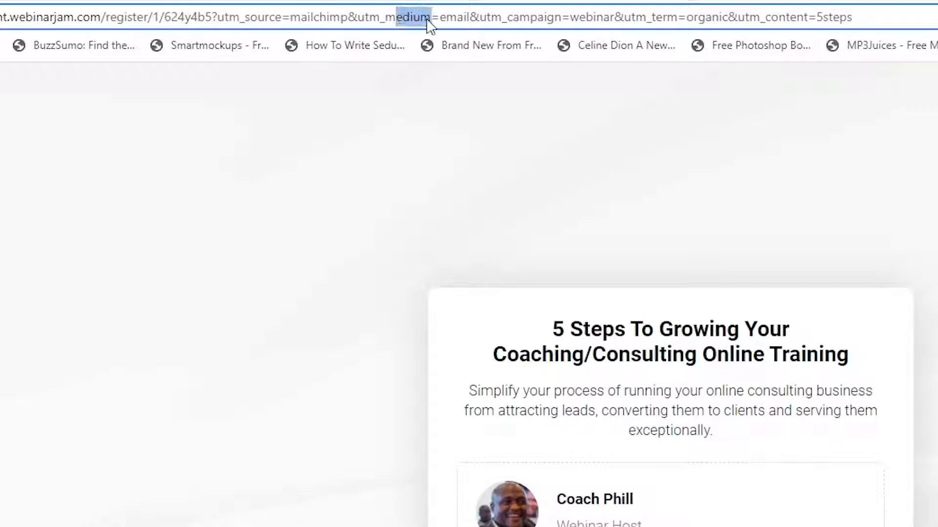
click(501, 157)
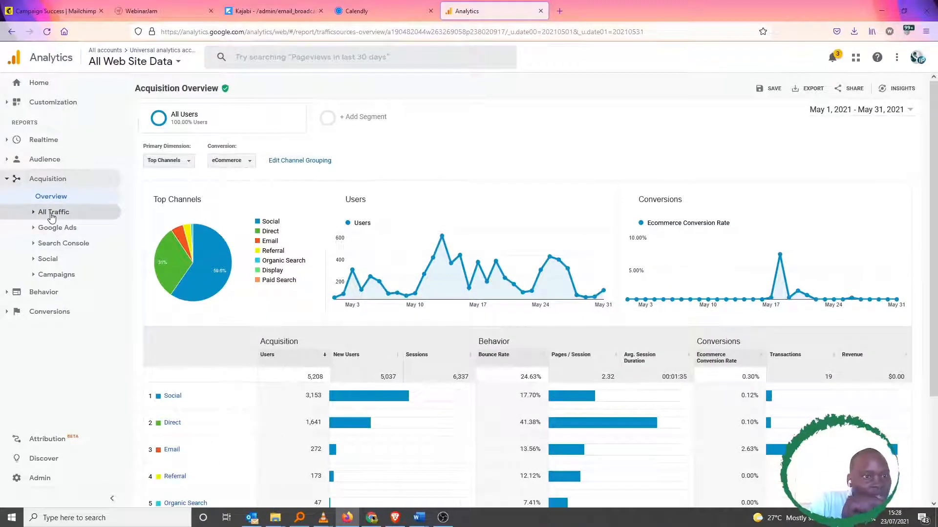
Open the Source/Medium report for all acquisition traffic in Google Analytics and bring its table into view.
click(52, 214)
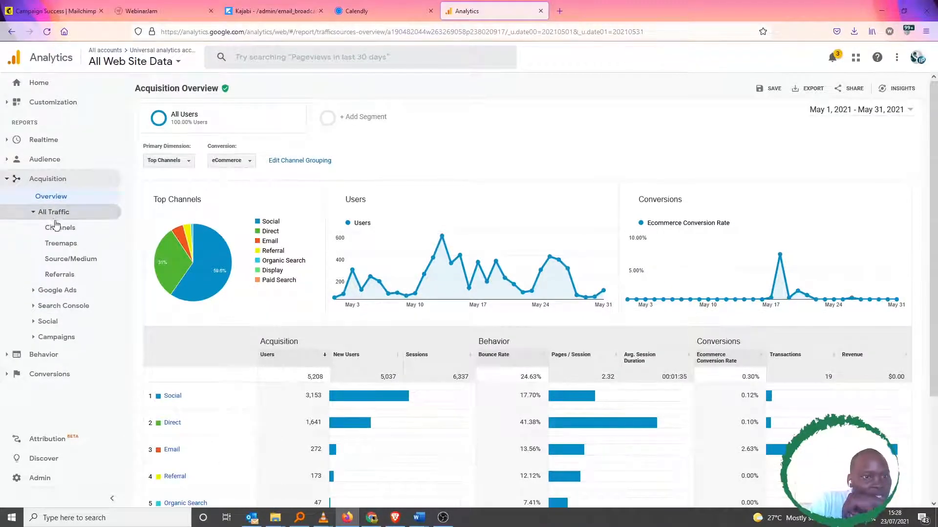
click(71, 261)
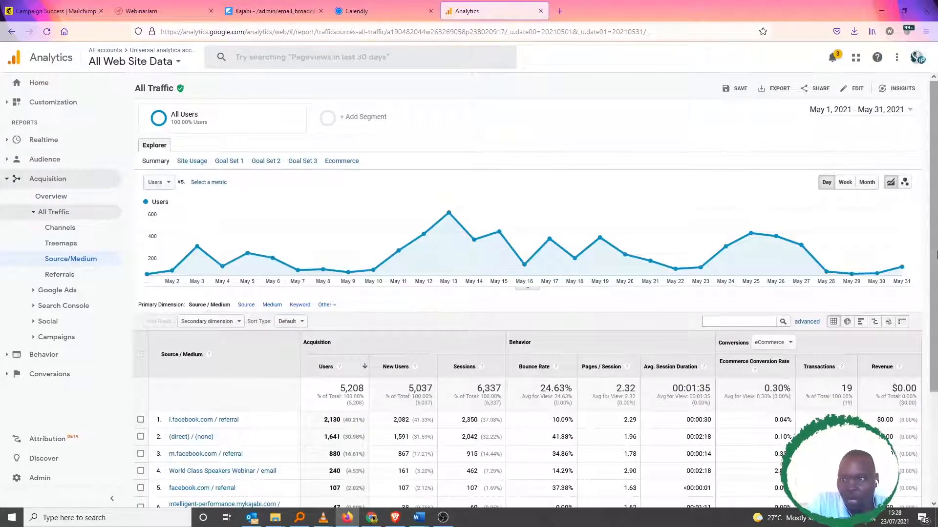
scroll(930, 246, down, 3)
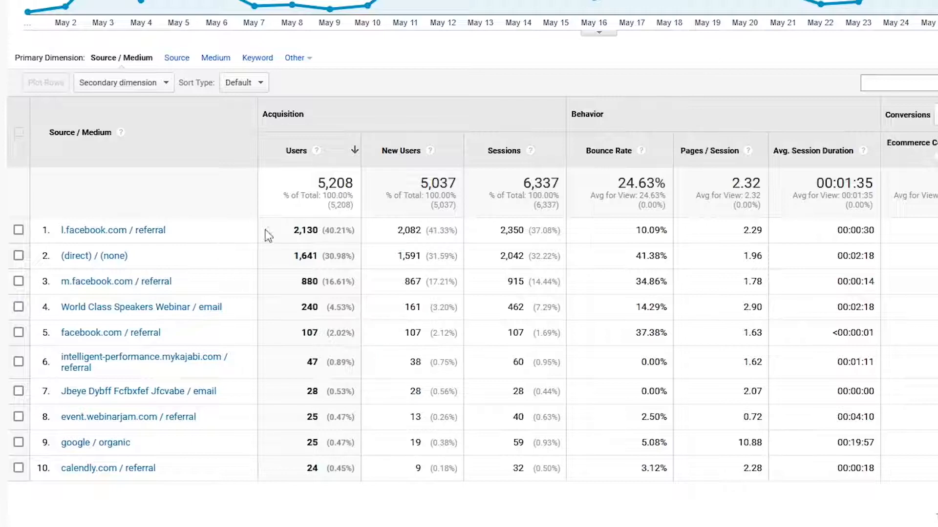
Examine the user counts of the Facebook, direct and email sources, including the new users of the direct traffic row.
double_click(300, 230)
drag(299, 255, 318, 256)
double_click(306, 280)
drag(308, 308, 319, 312)
click(315, 519)
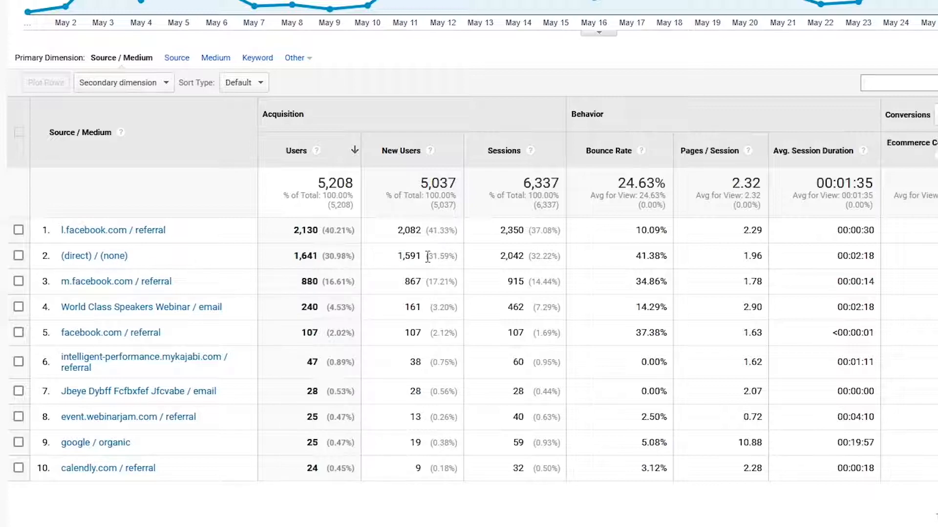
drag(427, 257, 313, 257)
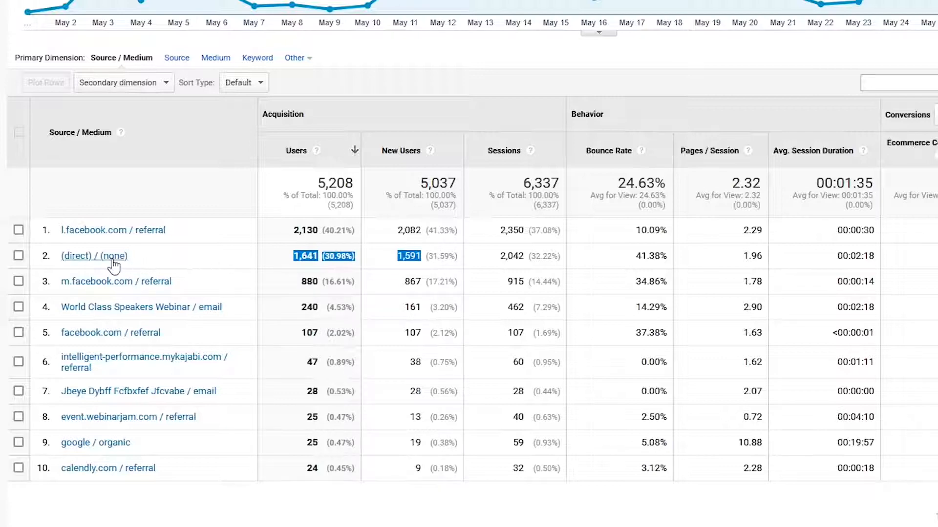
click(425, 257)
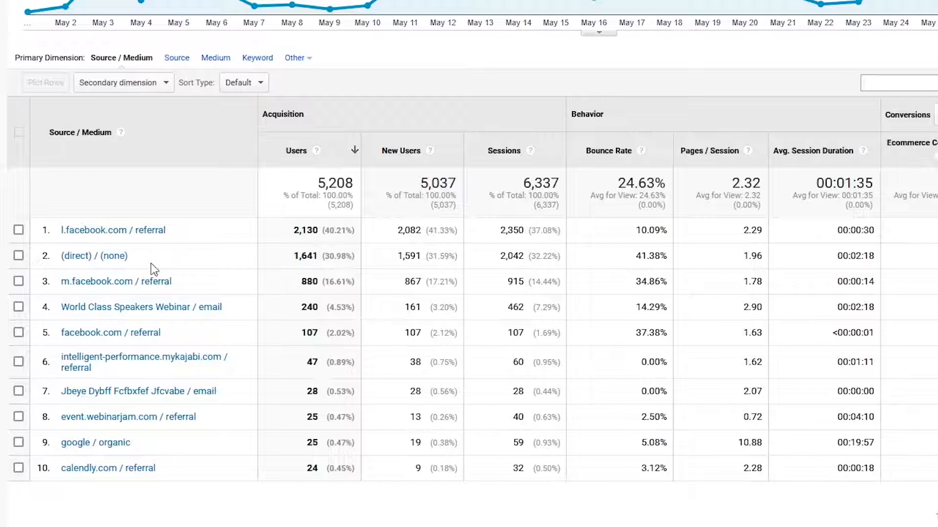
drag(424, 259, 287, 259)
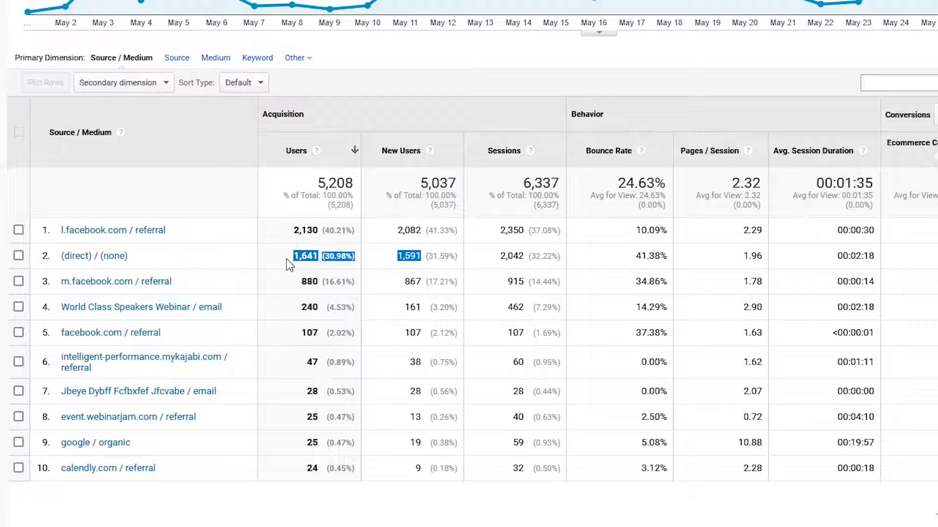
click(324, 274)
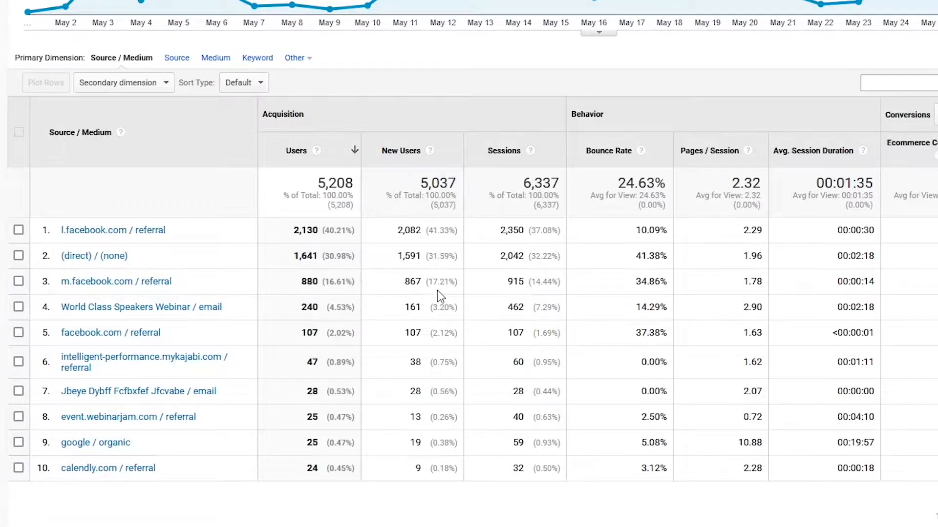
click(373, 522)
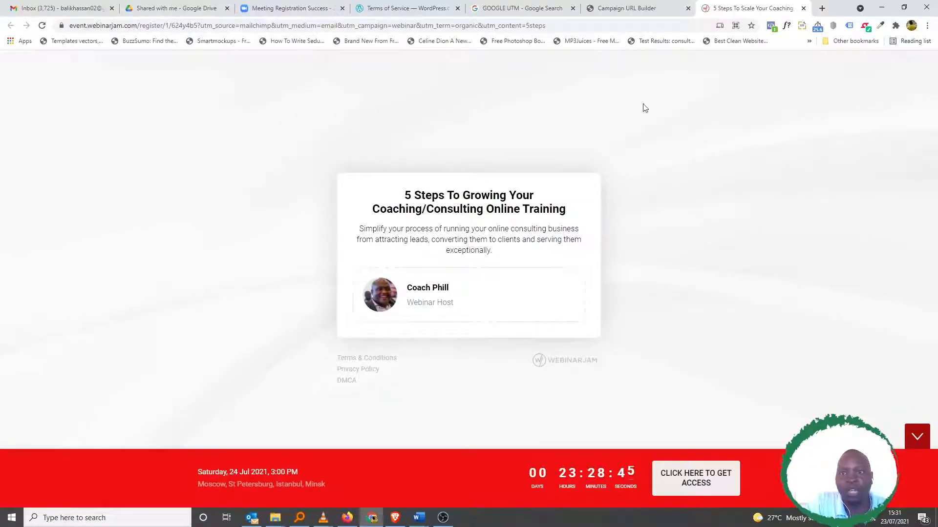
click(616, 9)
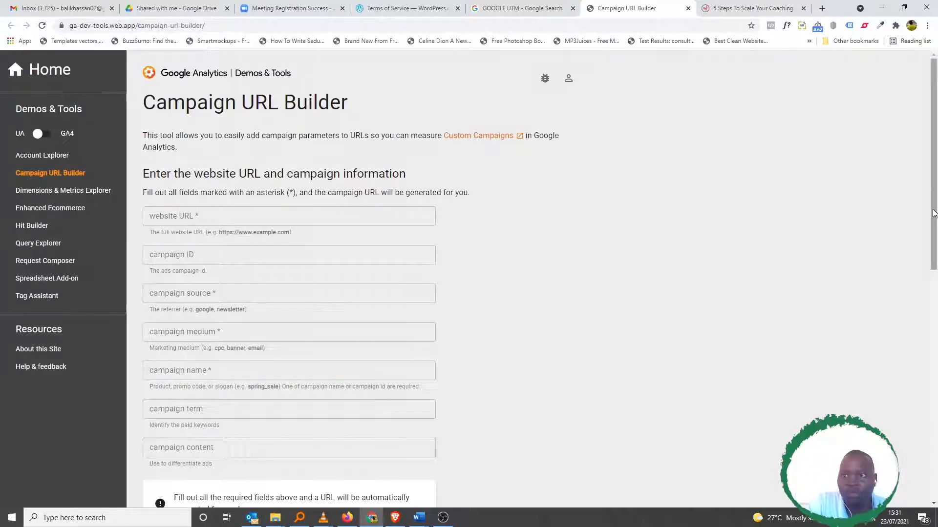
drag(933, 214, 933, 245)
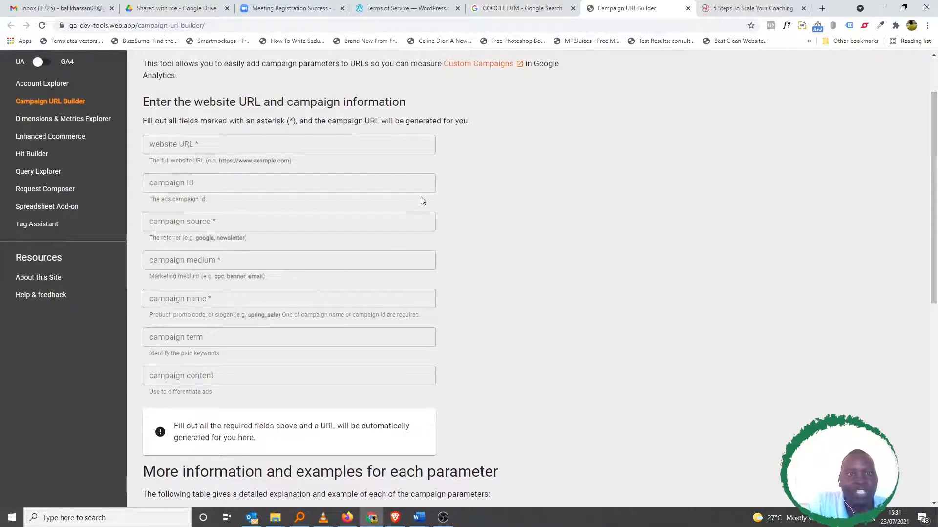
click(229, 143)
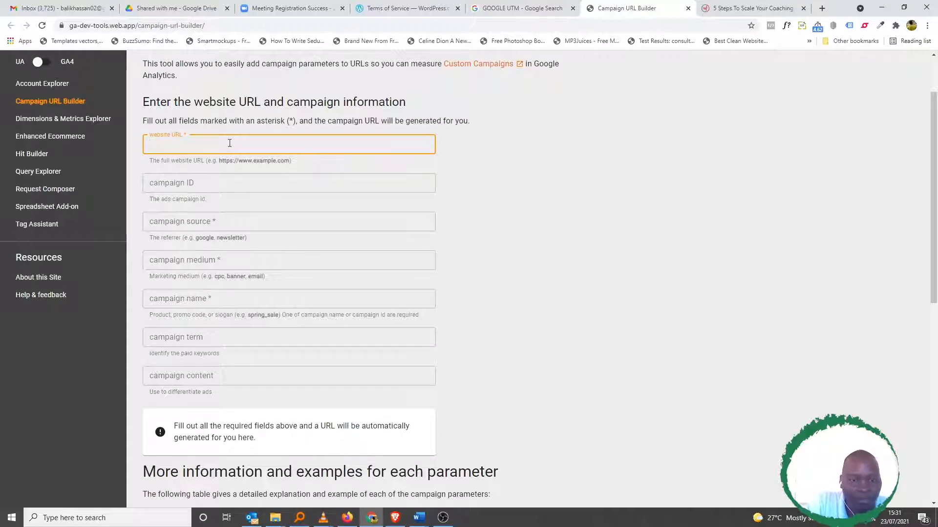
text(https://intelligent-performance.com/freetraining)
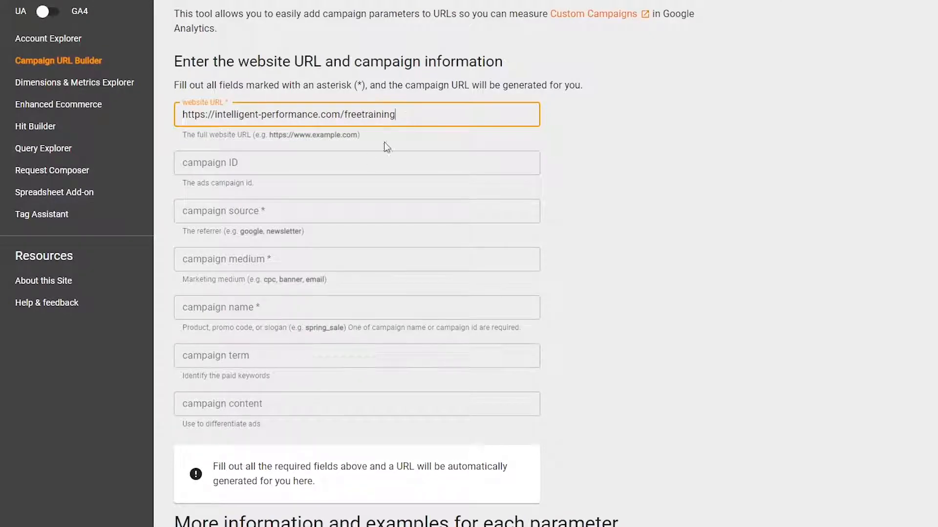
Set the campaign ID to webinar and the campaign source to facebooklive.
click(290, 164)
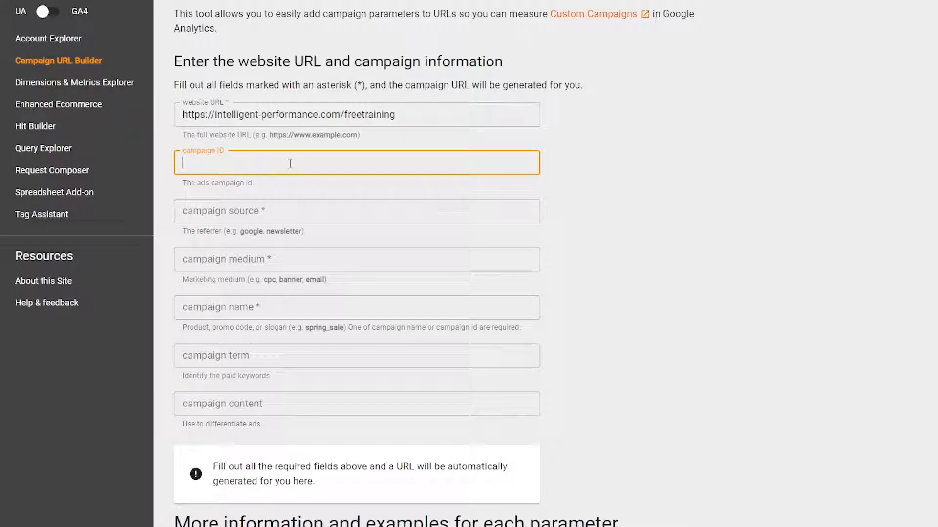
text(webinar)
click(296, 213)
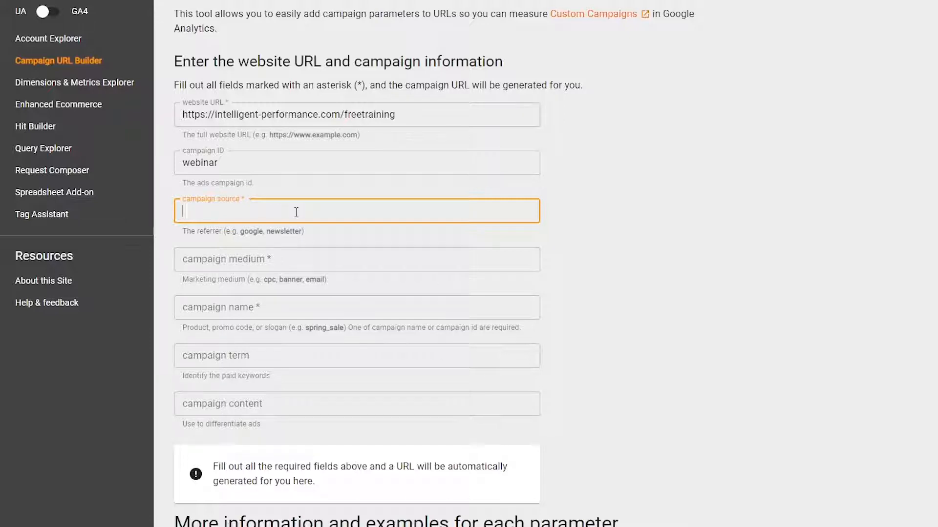
text(facebook)
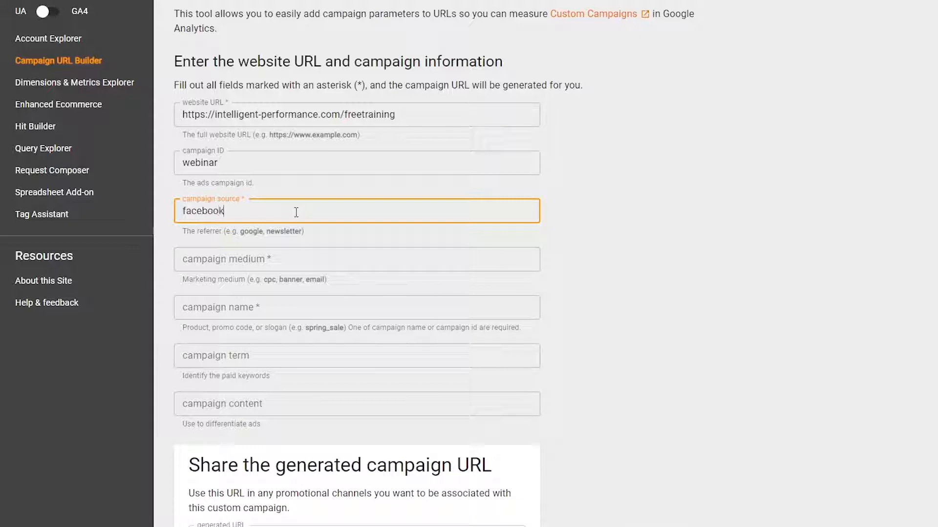
text(live)
Enter organicsocial as the campaign medium, then shorten and correct it to organicfb.
click(270, 260)
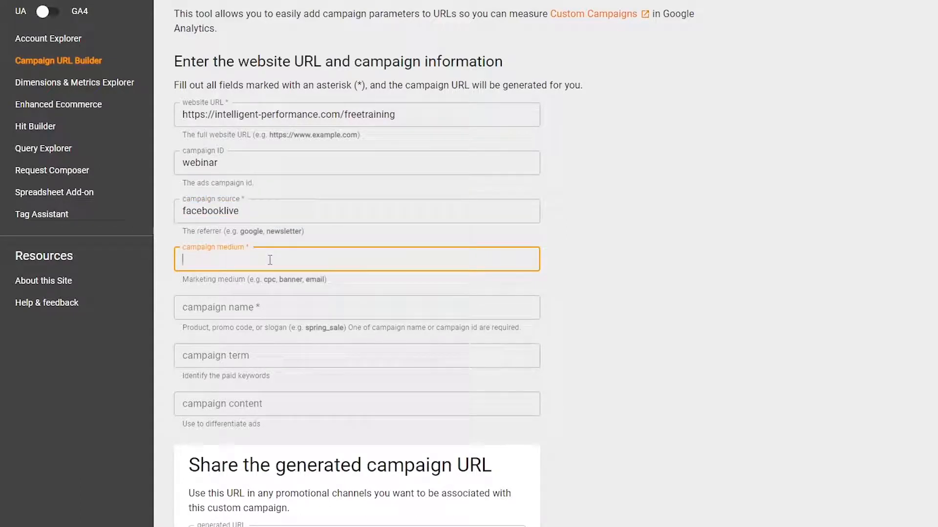
text(organicsocial)
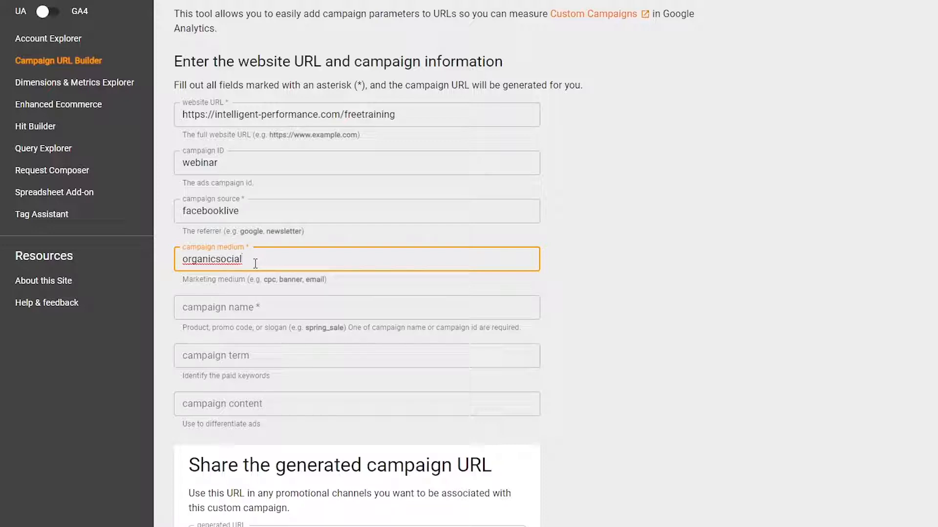
double_click(229, 264)
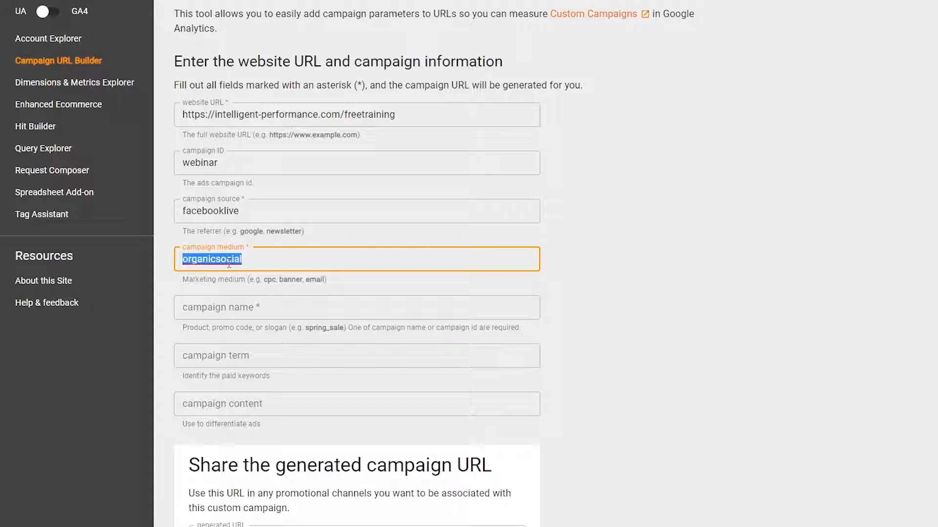
click(266, 263)
key(BackSpace)
key(BackSpace)
key(BackSpace)
key(BackSpace)
key(BackSpace)
key(BackSpace)
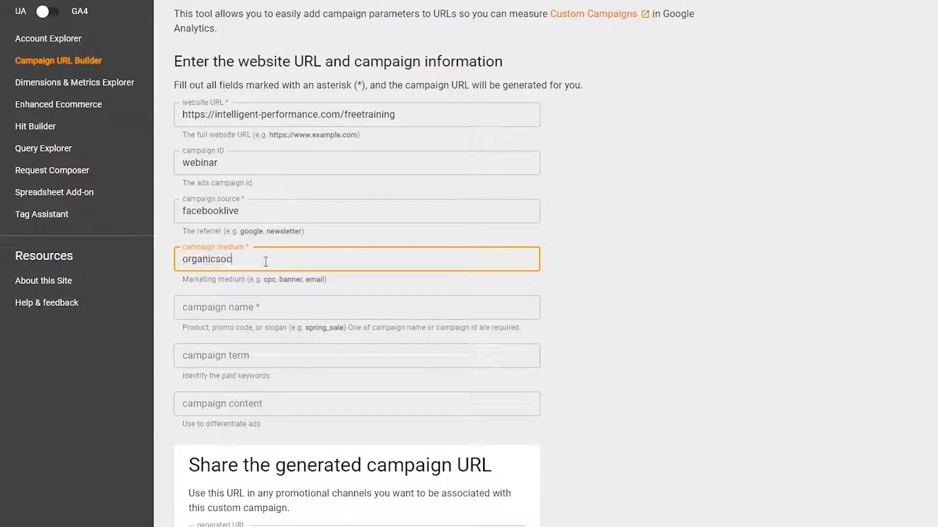
text(fb)
click(277, 210)
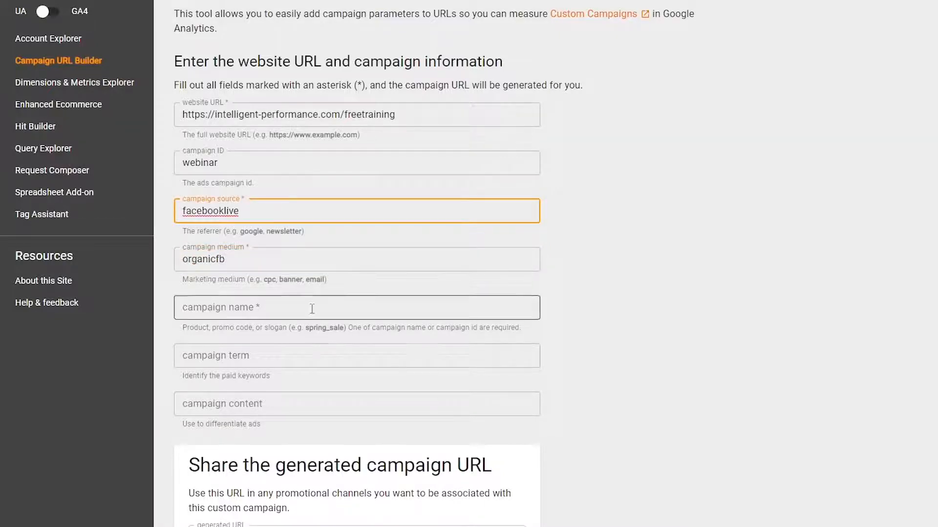
Set the campaign name to webinar and the campaign term to googleanalytics.
click(281, 314)
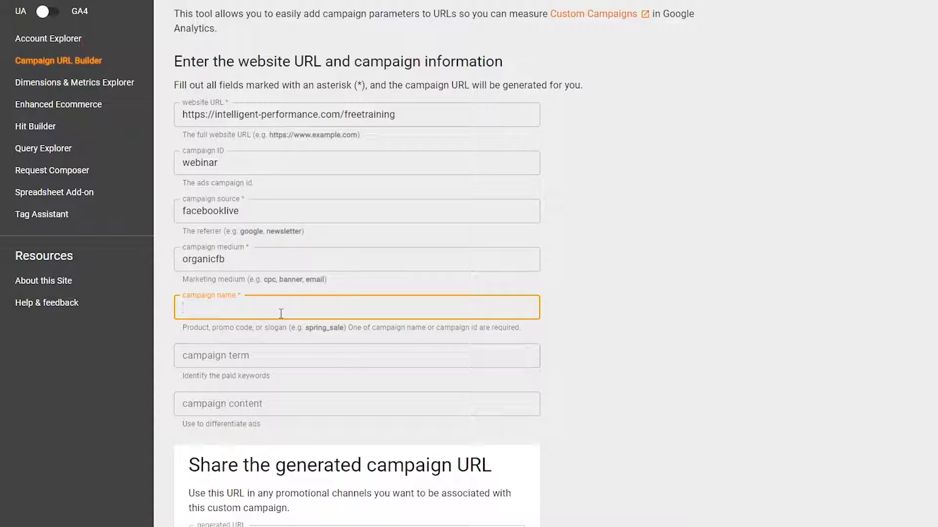
text(webinar)
click(279, 357)
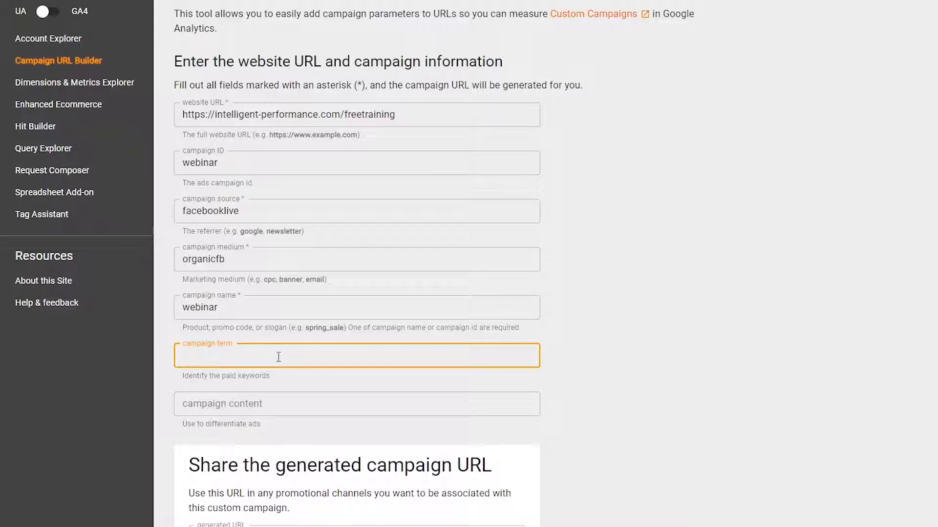
text(googleanalytics)
Set the campaign content to coaching101, clearing the mistaken first entry.
click(281, 401)
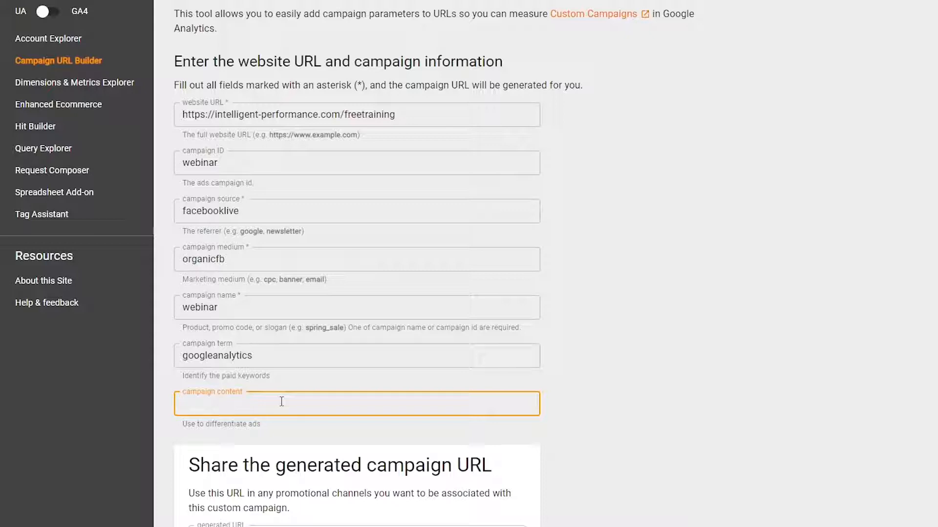
text(webi)
key(BackSpace)
key(BackSpace)
key(BackSpace)
key(BackSpace)
text(coaching101)
click(313, 351)
click(281, 311)
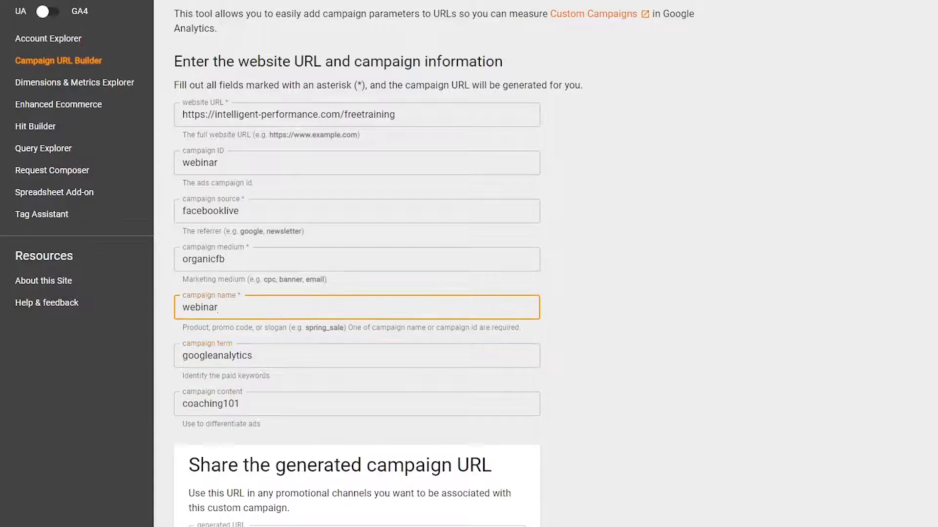
Copy the generated campaign URL to the clipboard.
scroll(356, 264, down, 7)
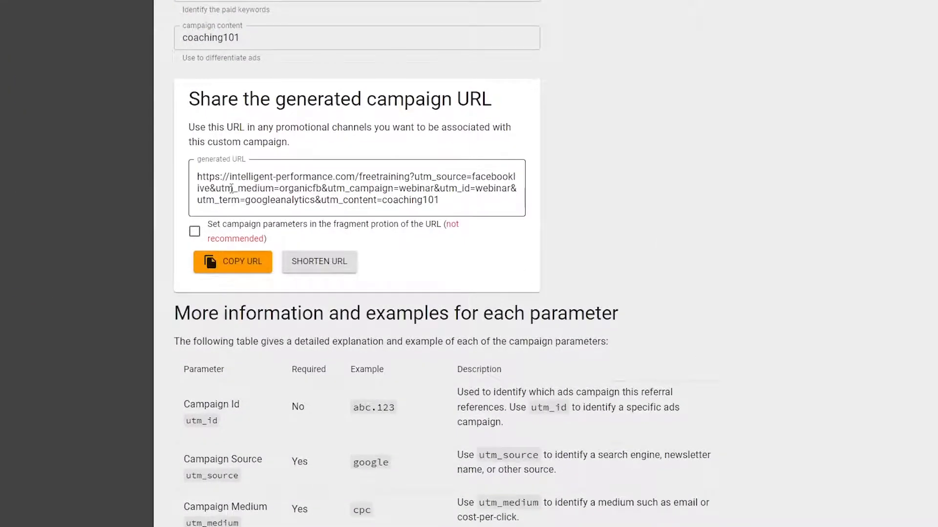
click(200, 177)
drag(199, 177, 452, 199)
key(ctrl+c)
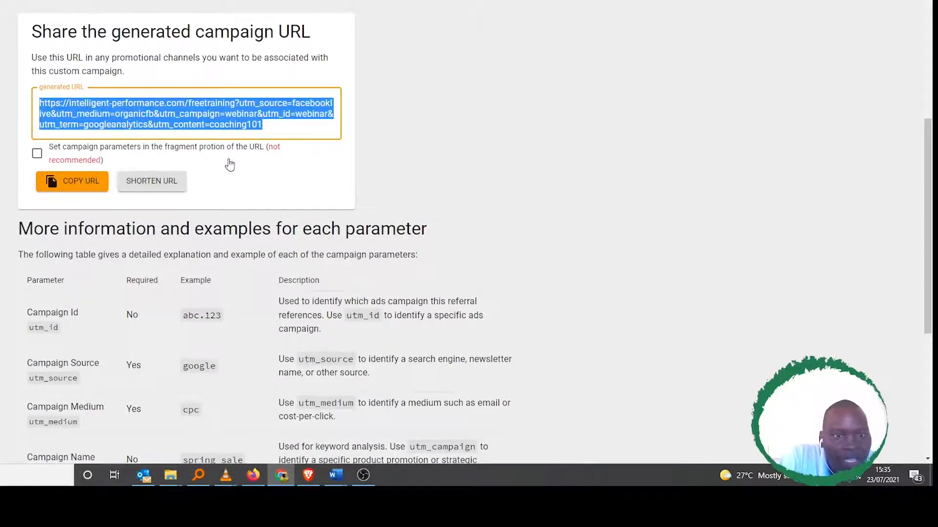
click(86, 185)
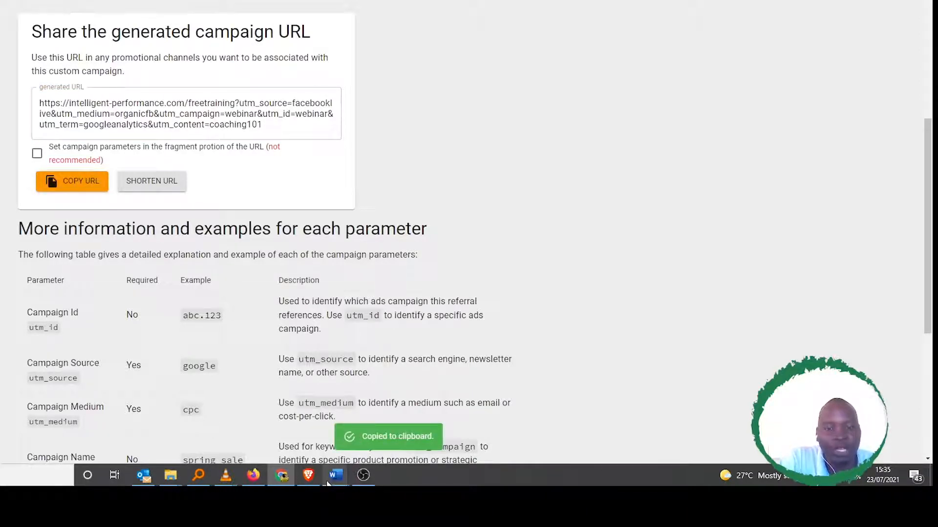
Switch to Firefox and load the copied campaign URL in a new tab.
click(250, 481)
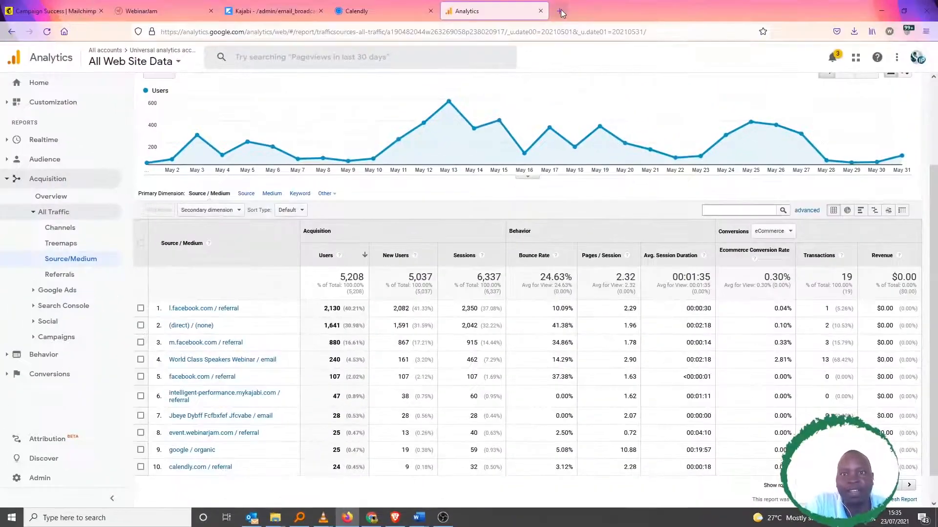
click(561, 10)
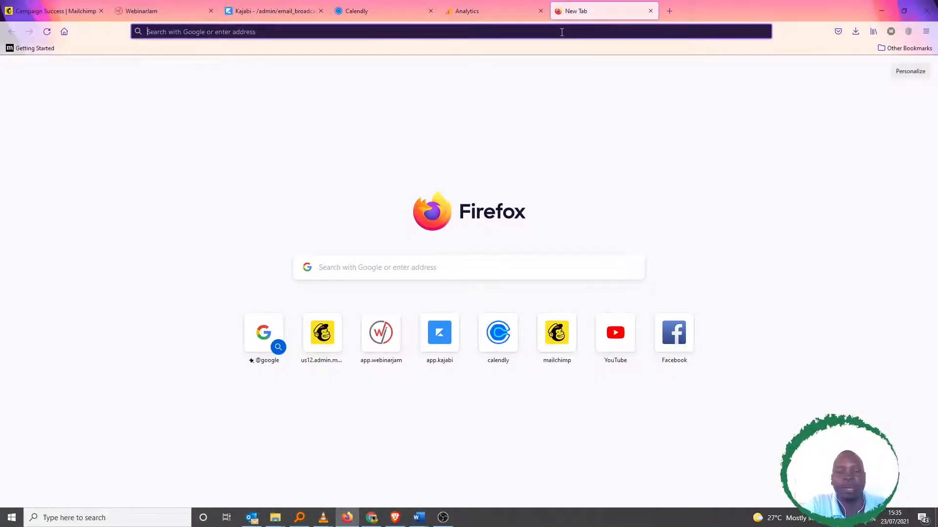
click(561, 32)
key(ctrl+v)
key(Return)
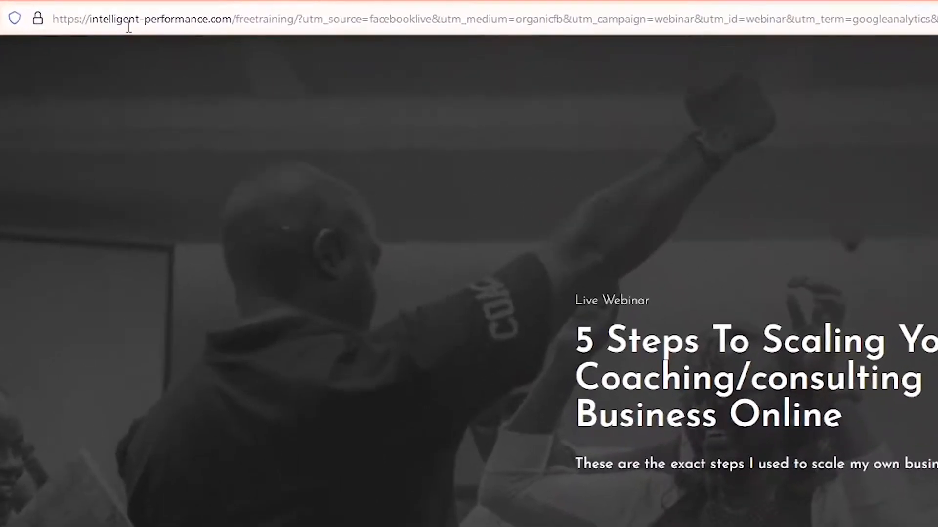
Examine the page address of the free webinar, from the base URL to its utm_source and utm_medium parameters.
click(126, 22)
click(99, 20)
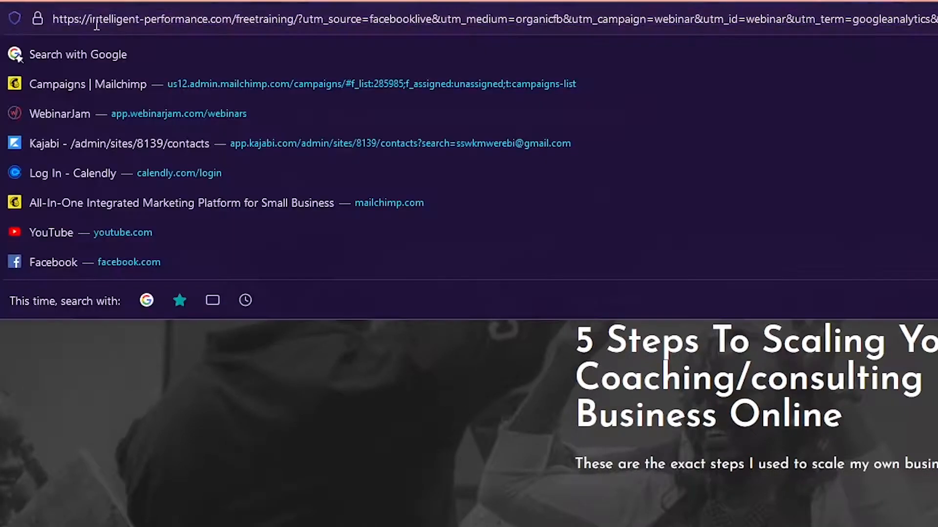
drag(55, 20, 297, 16)
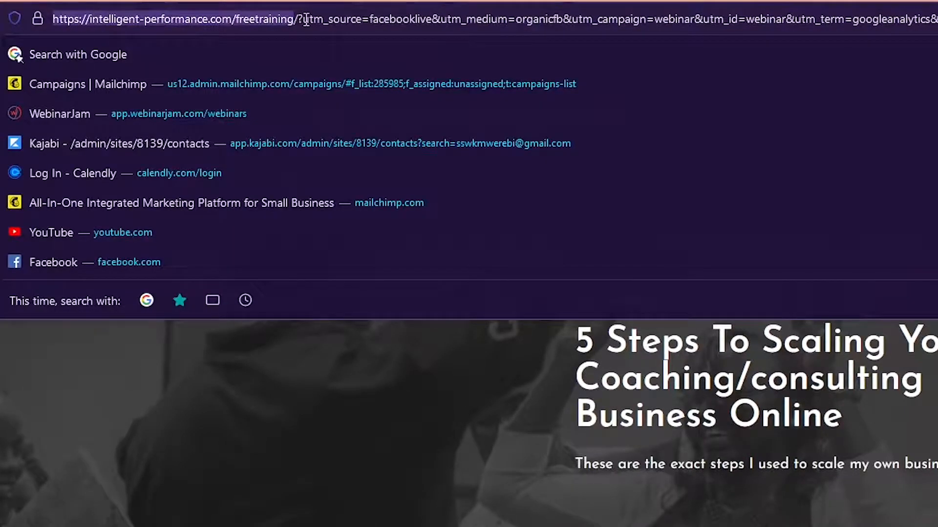
click(306, 19)
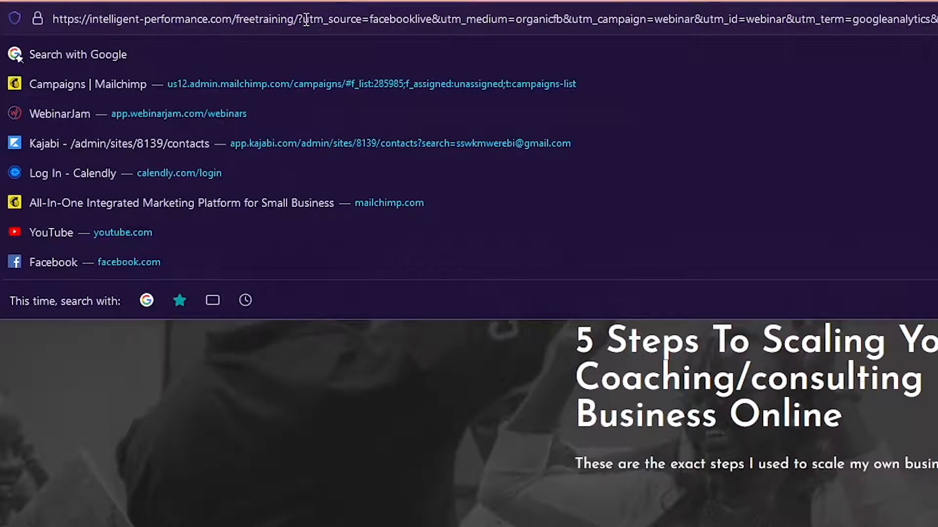
double_click(377, 20)
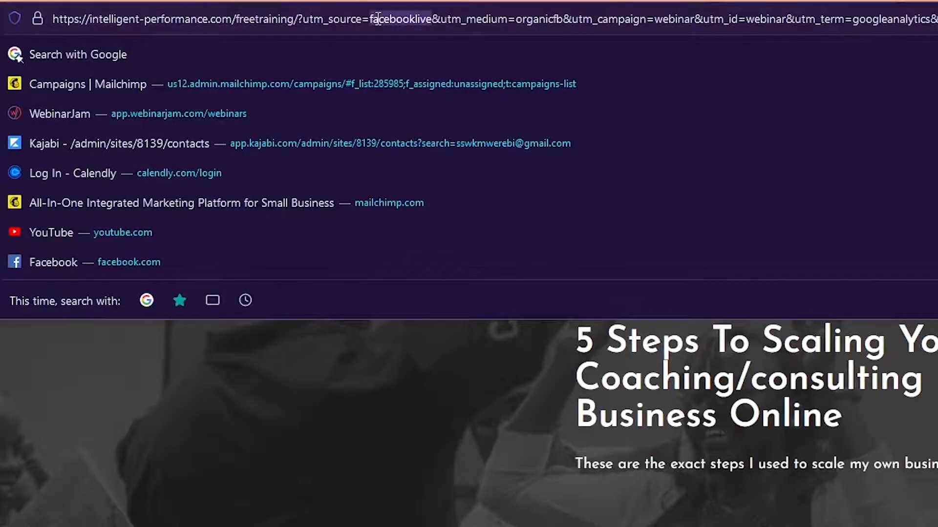
click(507, 19)
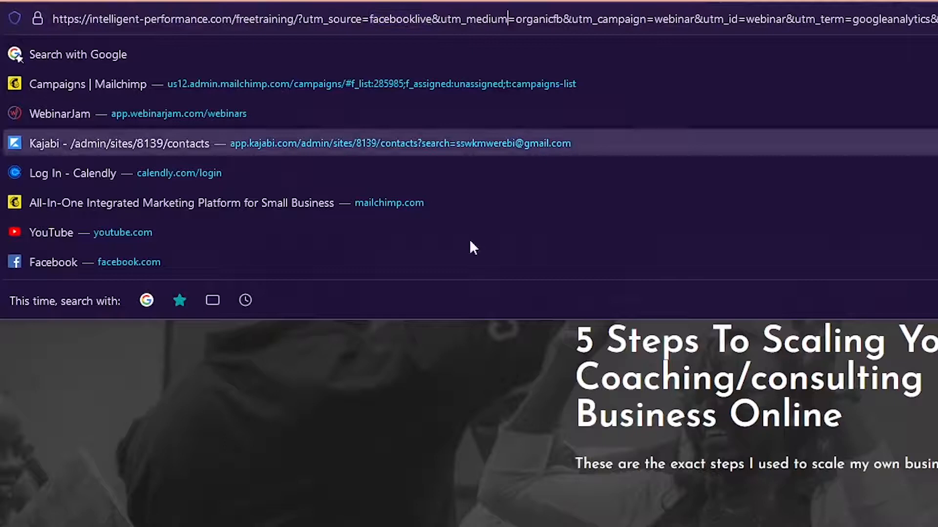
click(450, 463)
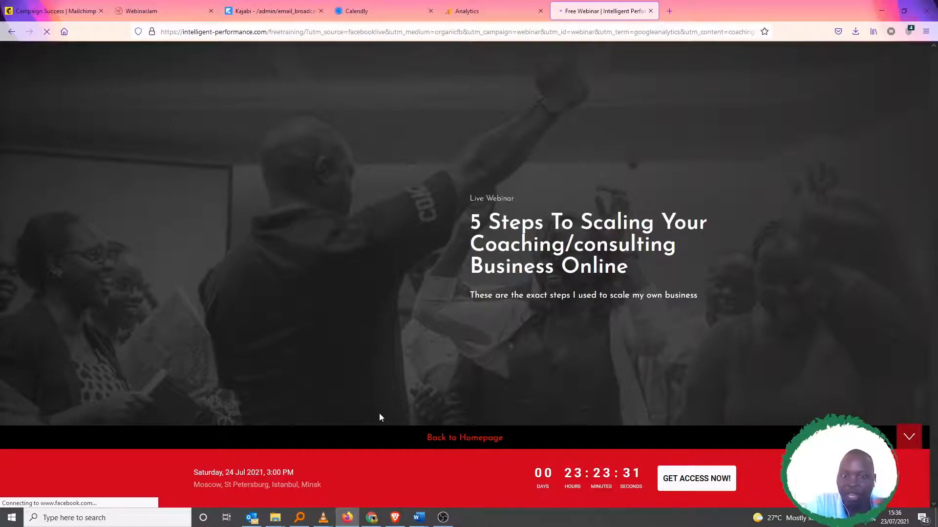
click(371, 517)
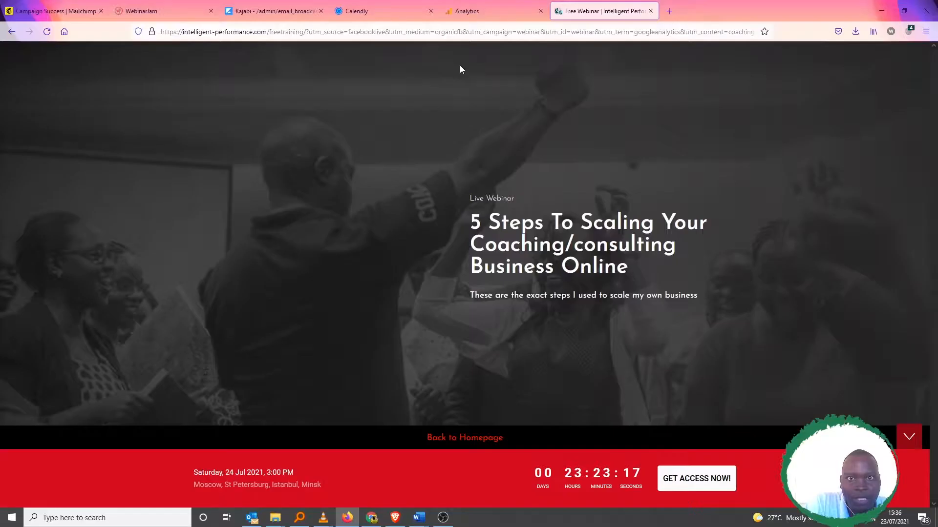
Return to Google Analytics and check the medium and source of active users in the Realtime Traffic Sources report.
click(476, 10)
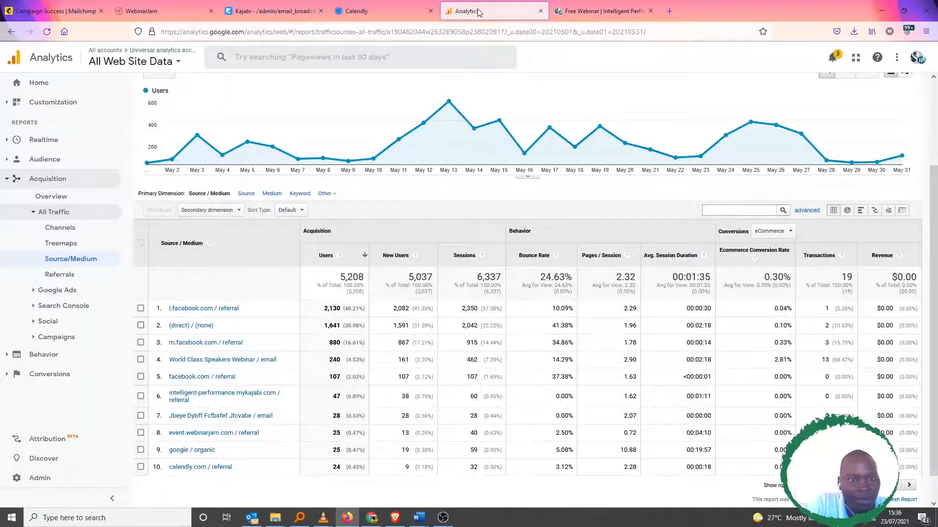
click(49, 140)
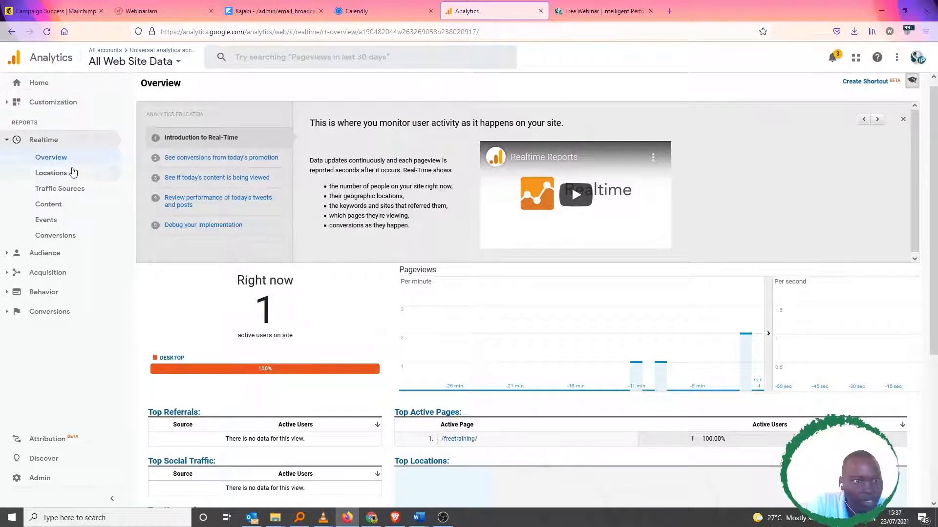
click(56, 191)
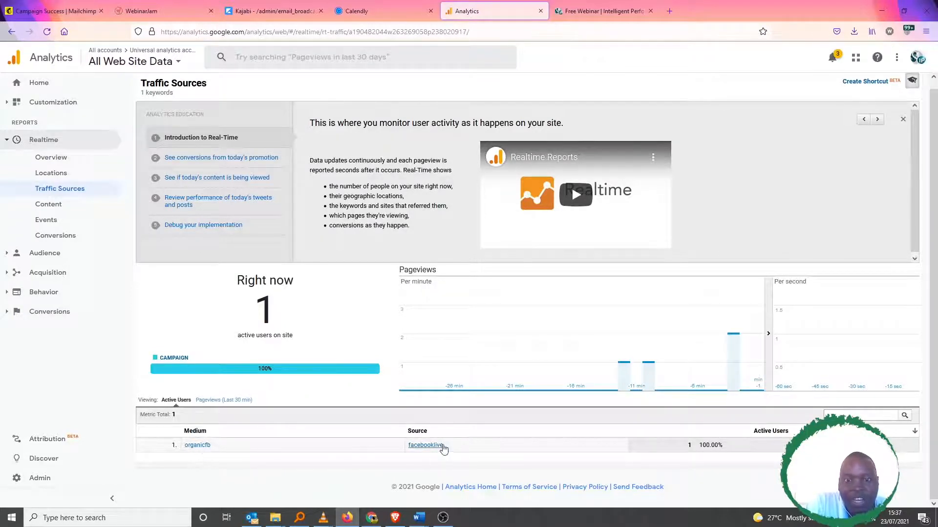
scroll(915, 252, down, 1)
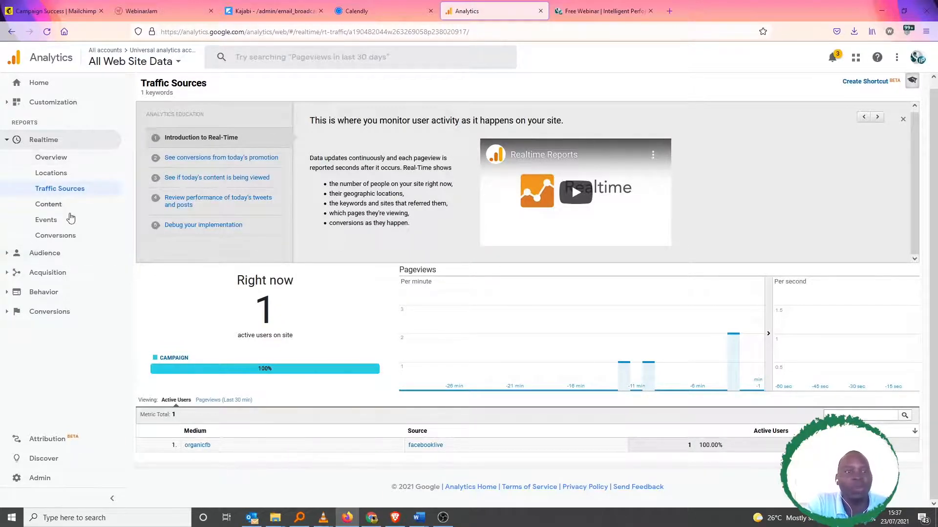
Open the Acquisition Overview report and review the channel table.
click(45, 274)
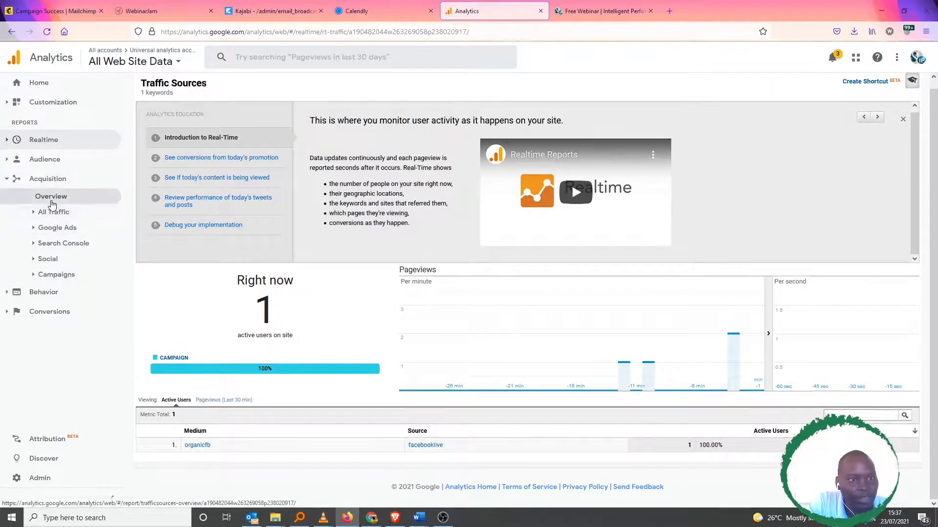
click(52, 201)
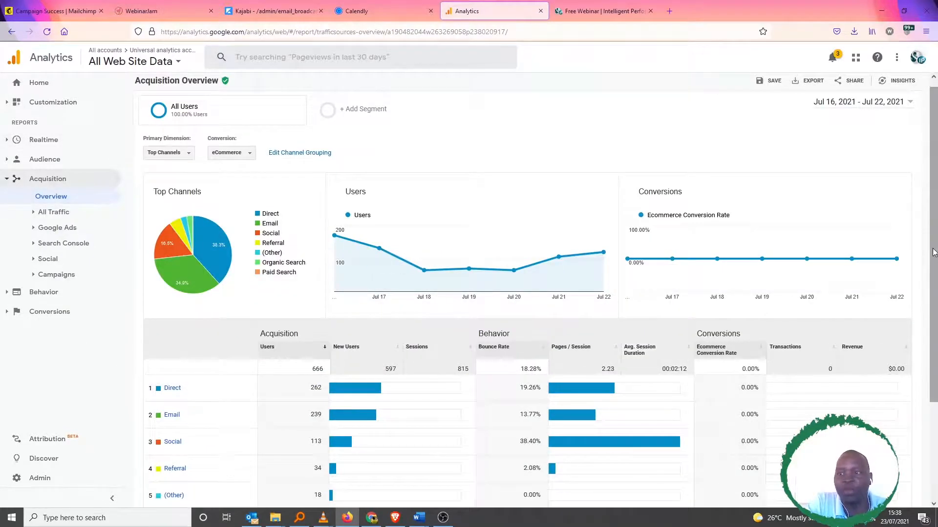
drag(934, 252, 933, 348)
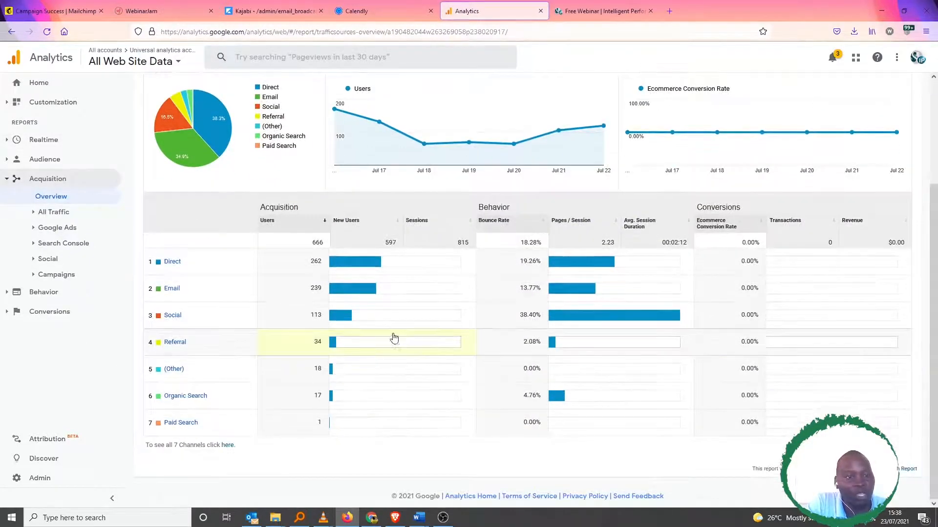
Open the All Campaigns report under Acquisition and review the campaign table.
click(57, 275)
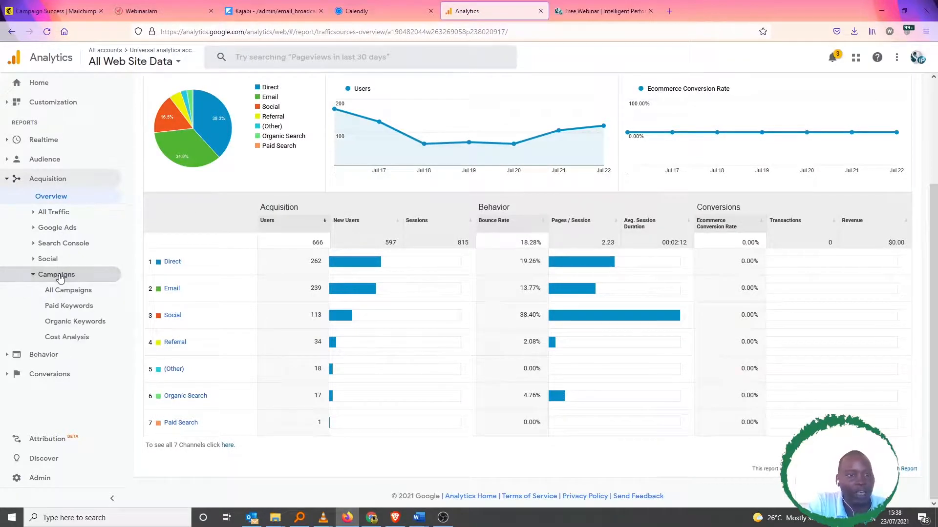
click(63, 290)
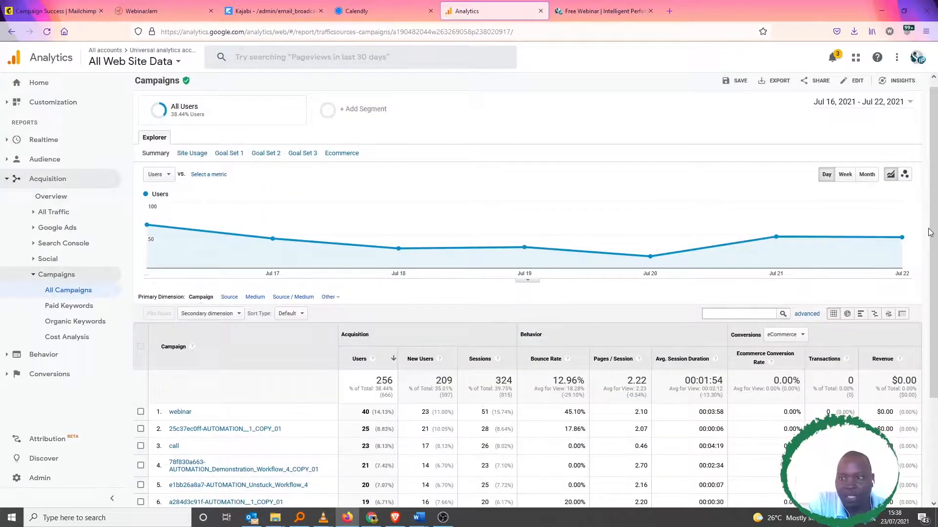
scroll(933, 234, down, 3)
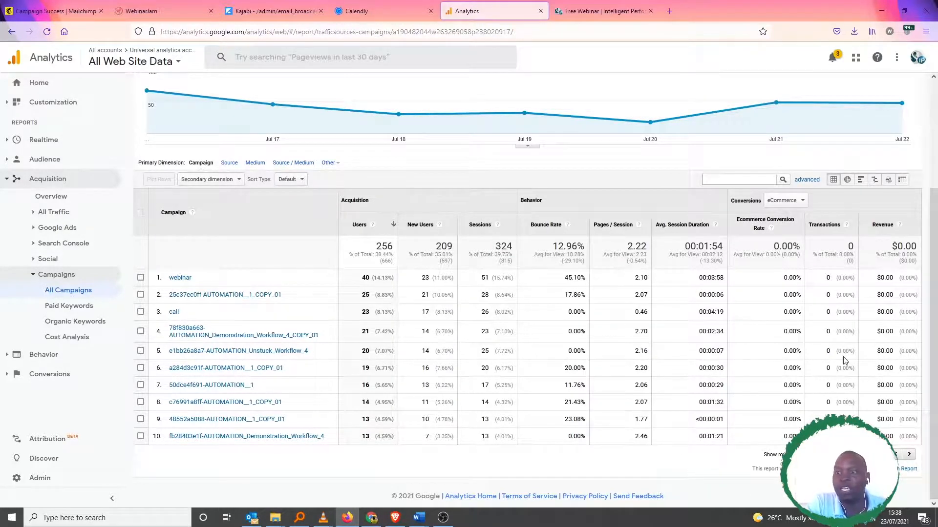
drag(932, 373, 930, 235)
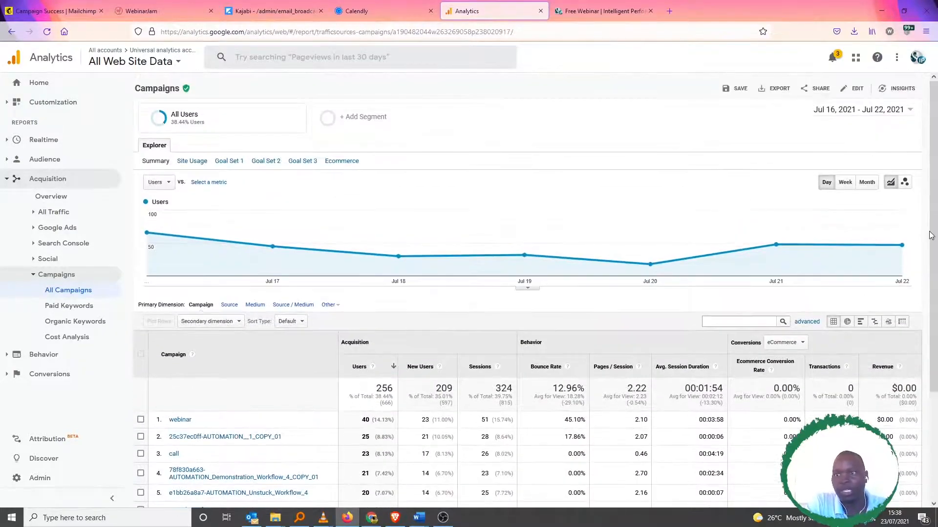